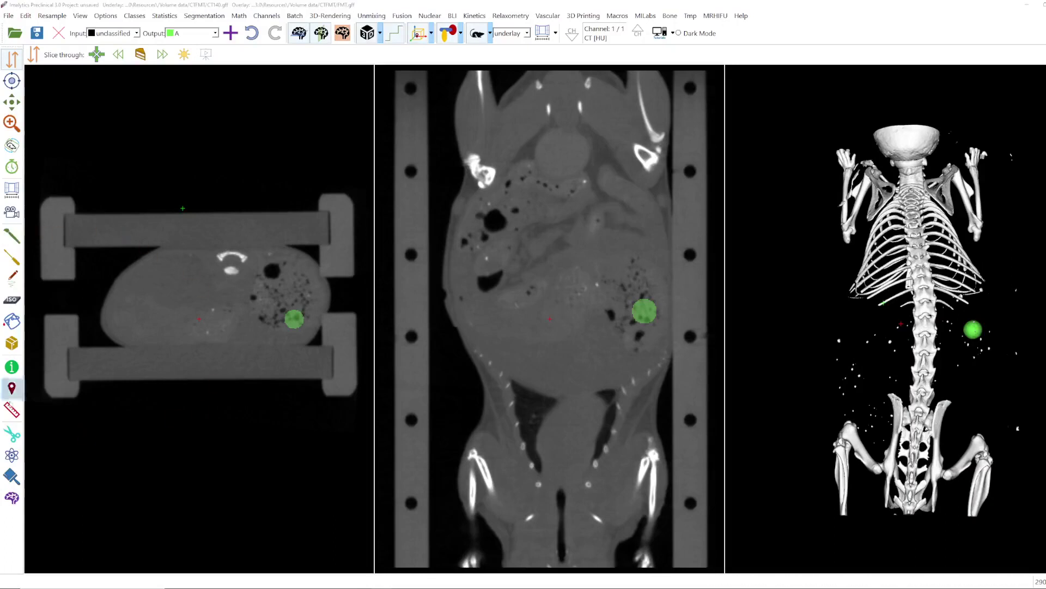
# Activate the Move/copy class tool with input class A and relocate the green sphere within the coronal view
pyautogui.click(11, 345)
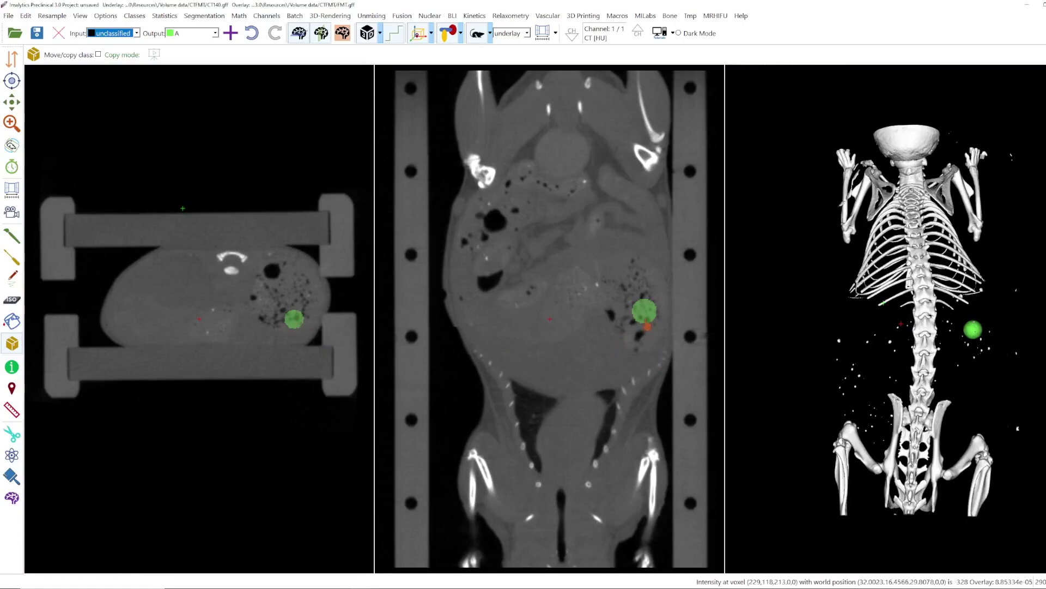
pyautogui.press('Down')
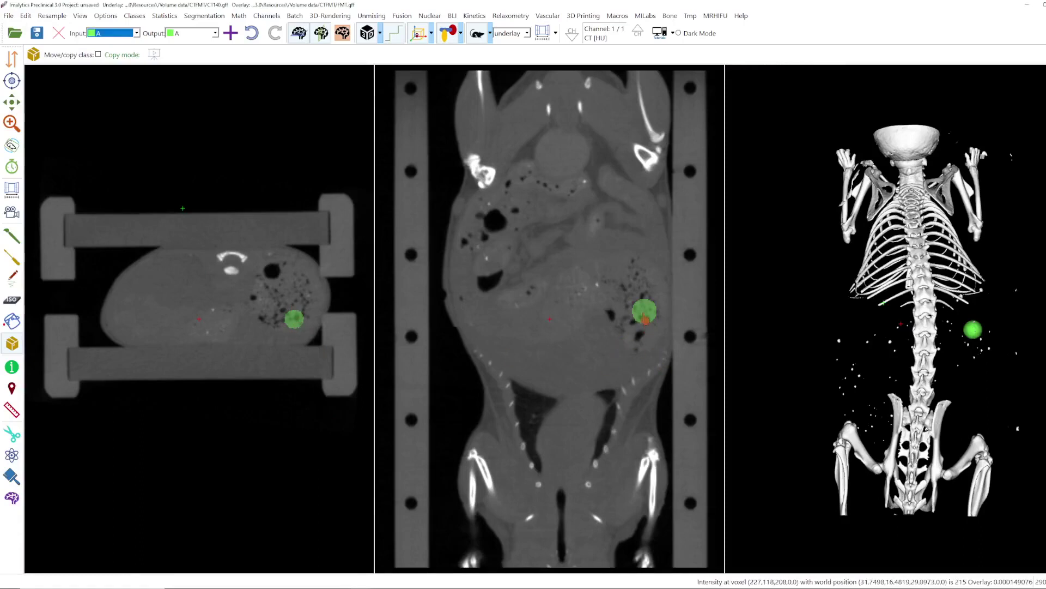
pyautogui.moveTo(644, 315); pyautogui.dragTo(537, 413)
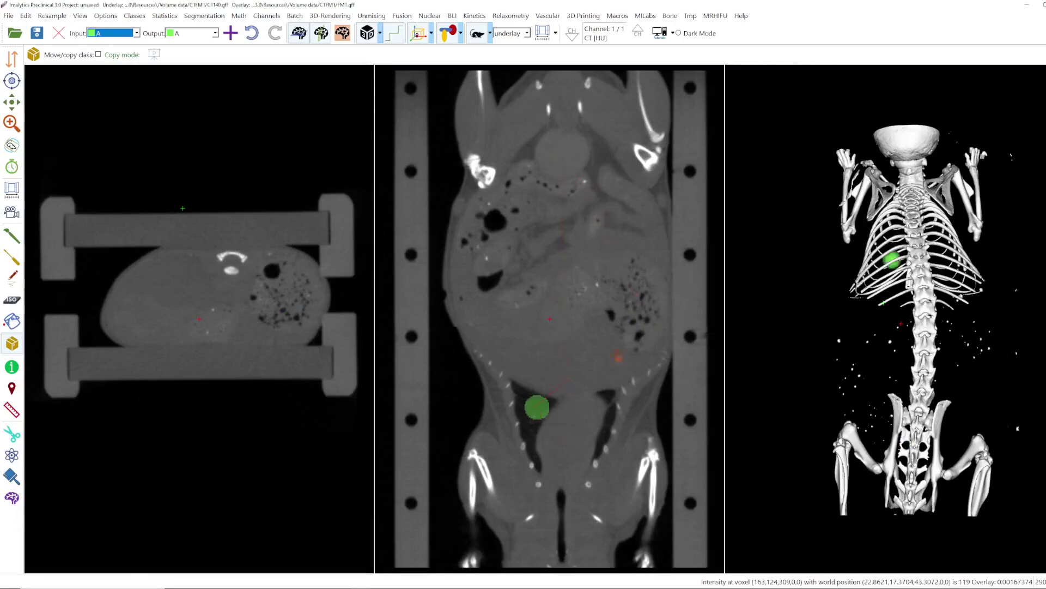
pyautogui.click(642, 315)
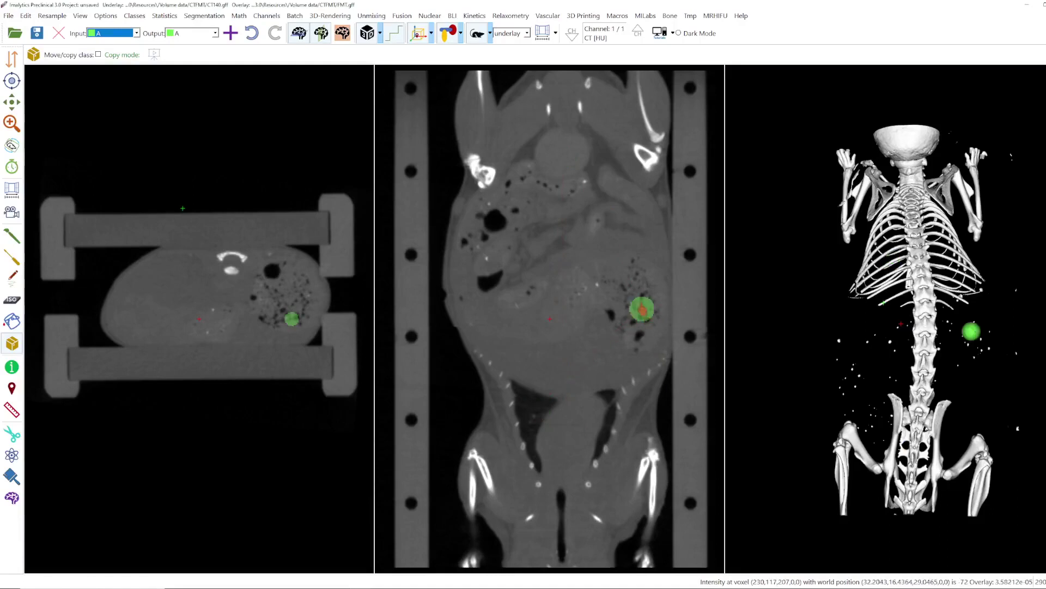
pyautogui.moveTo(642, 309); pyautogui.dragTo(636, 299)
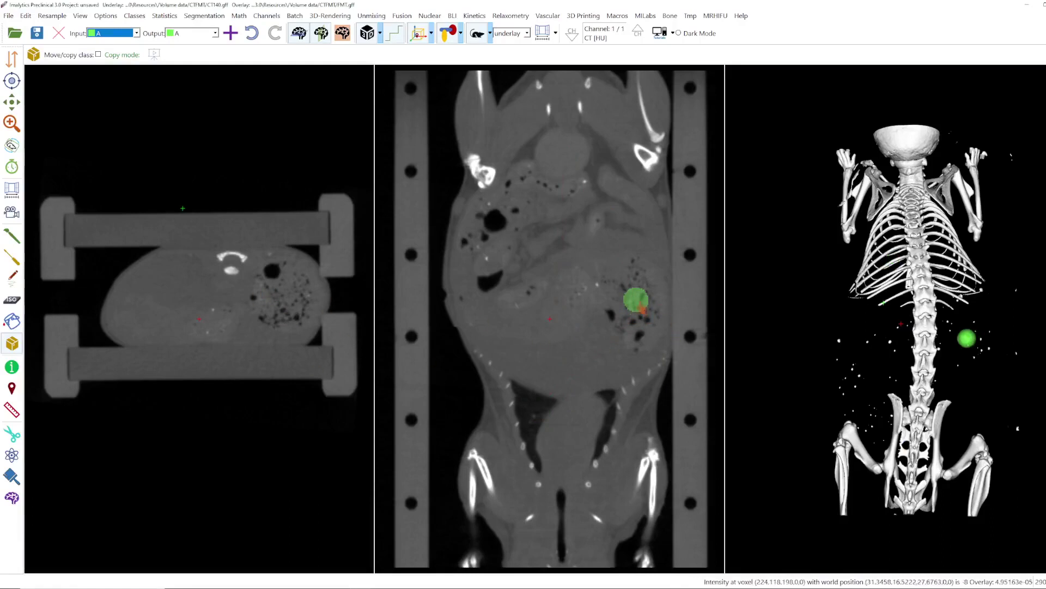
# Reposition the green class A sphere using the axial, coronal and 3D views in turn
pyautogui.click(239, 312)
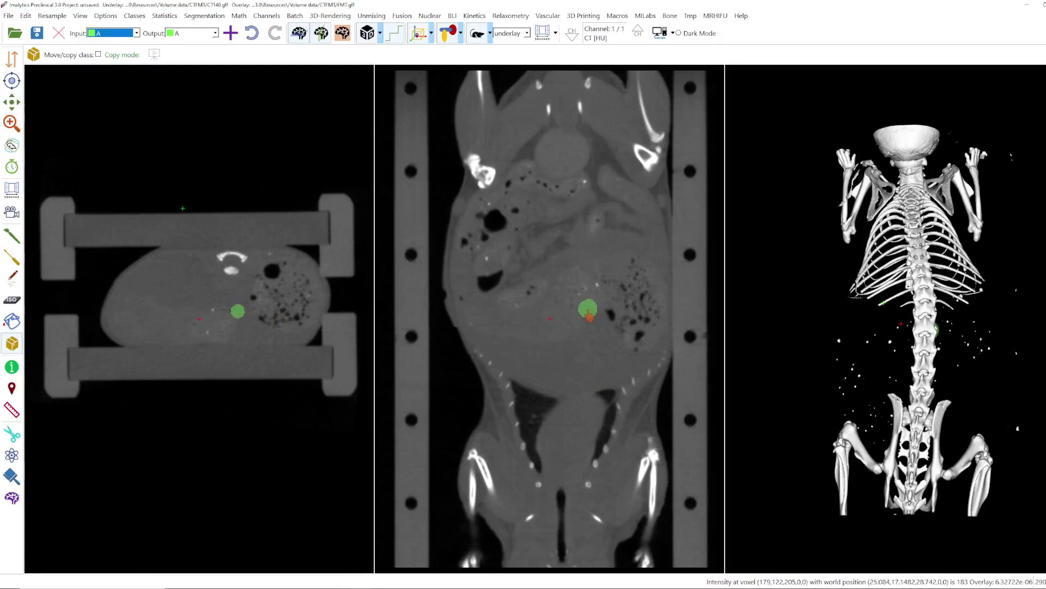
pyautogui.moveTo(589, 315); pyautogui.dragTo(238, 303)
pyautogui.click(251, 38)
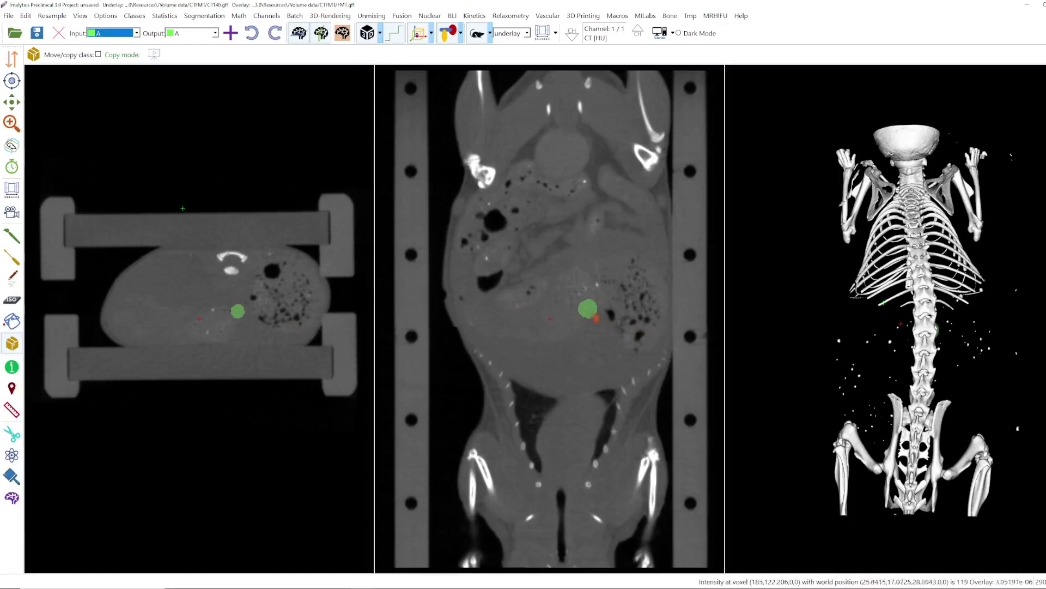
pyautogui.moveTo(588, 308); pyautogui.dragTo(629, 321)
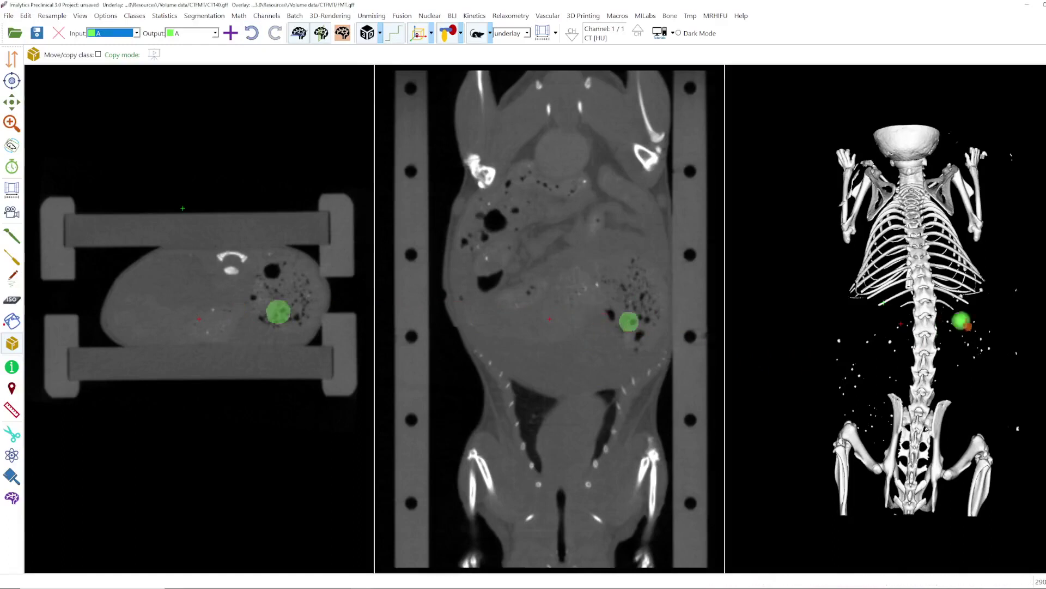
pyautogui.moveTo(968, 326); pyautogui.dragTo(866, 349)
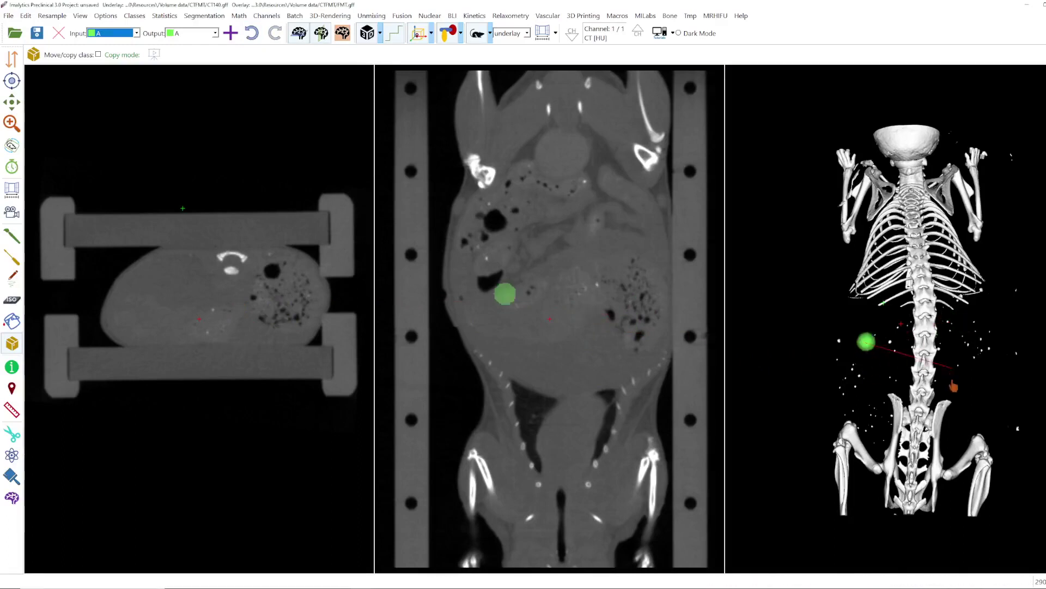
pyautogui.moveTo(954, 386); pyautogui.dragTo(953, 381)
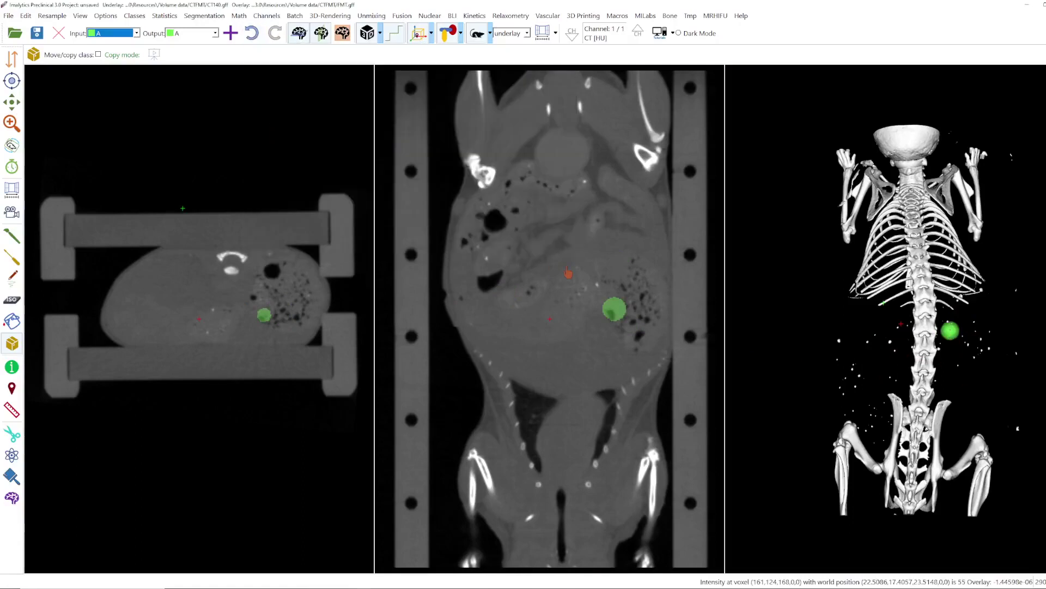
# Undo the latest moves of the class A sphere and redo them
pyautogui.click(251, 34)
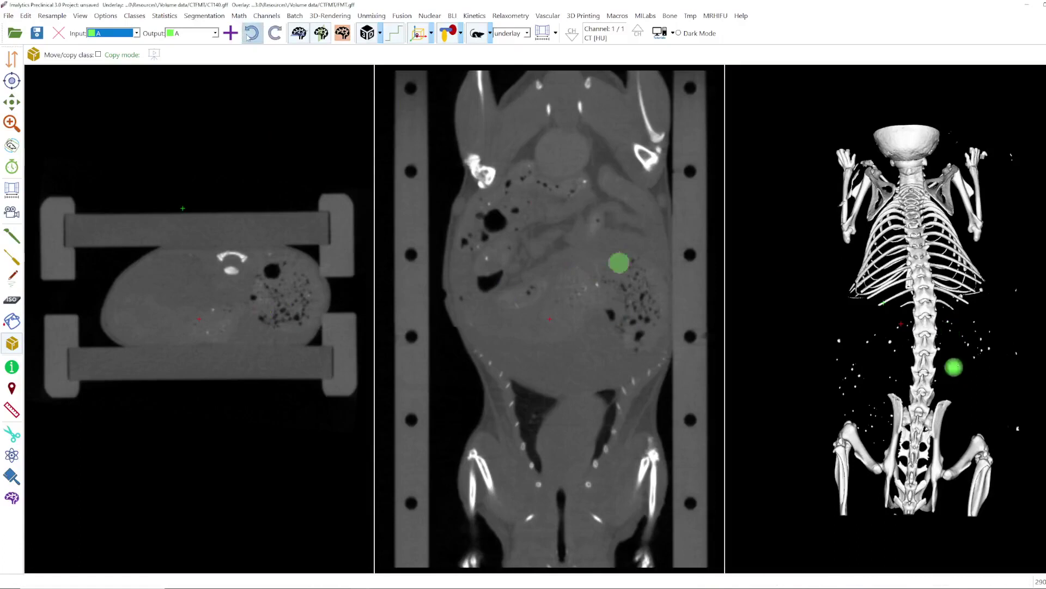
pyautogui.click(249, 35)
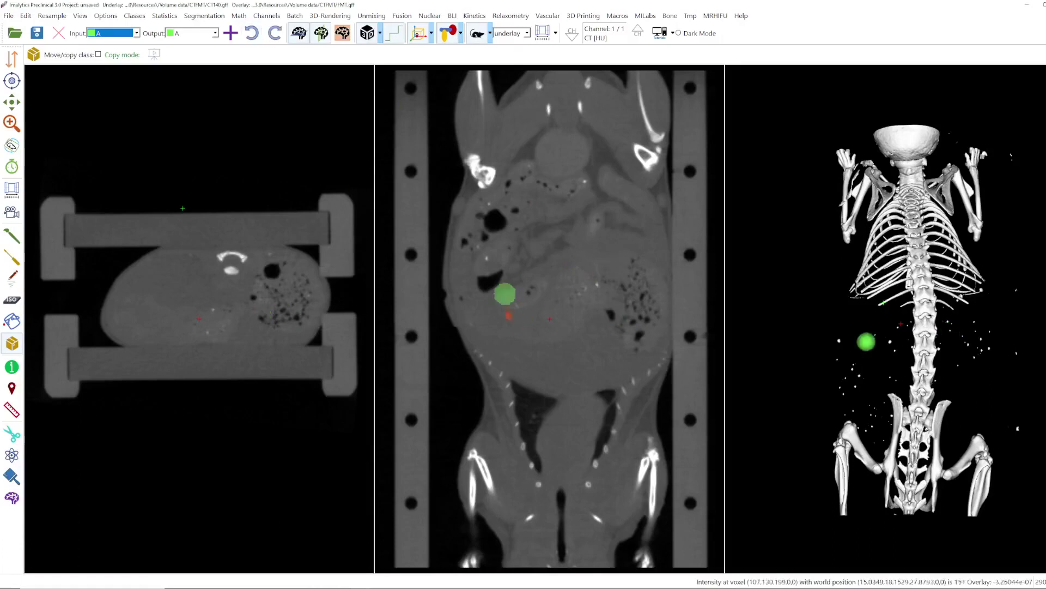
pyautogui.click(277, 41)
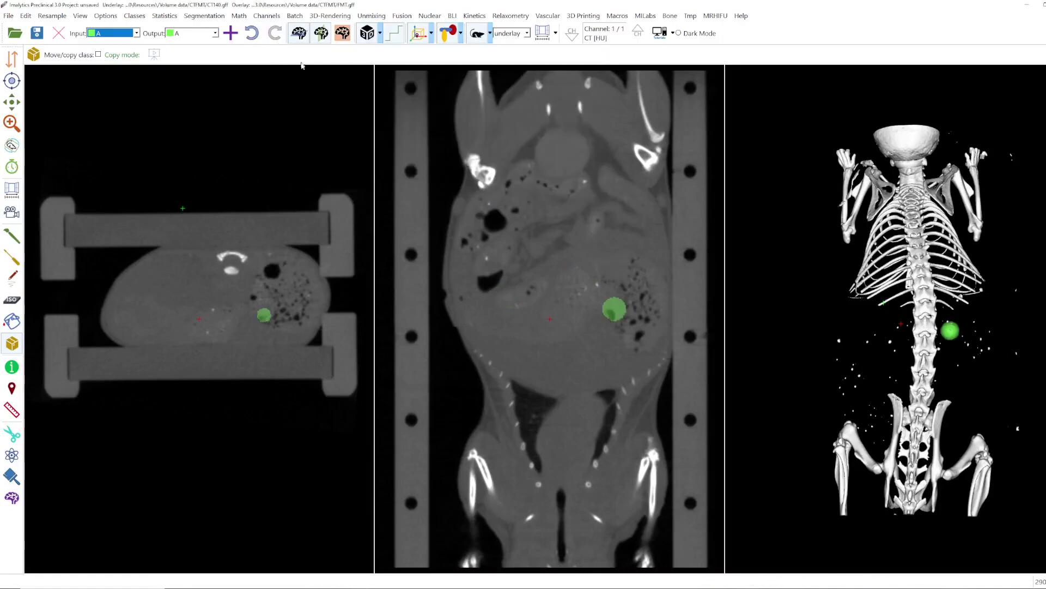
# Enable copy mode, make three copies of the sphere in the coronal view, and review the input class list
pyautogui.click(99, 55)
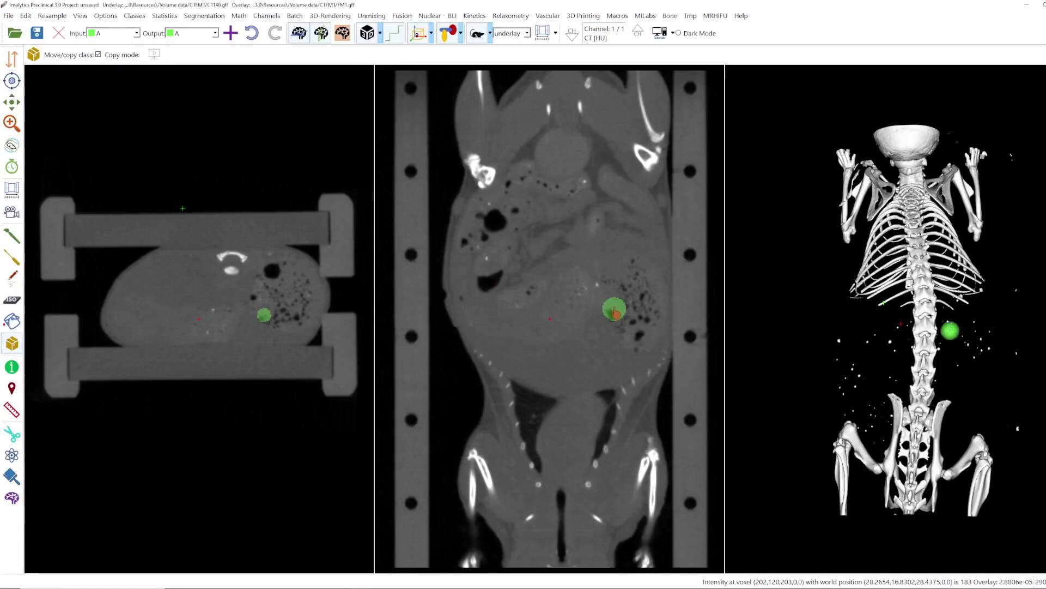
pyautogui.moveTo(616, 313); pyautogui.dragTo(538, 295)
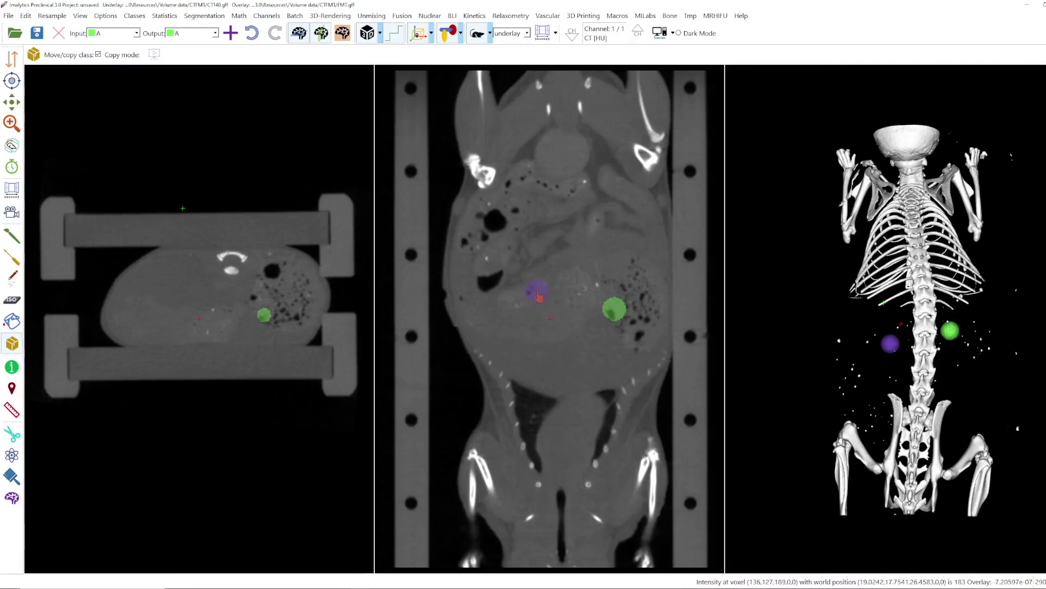
pyautogui.moveTo(539, 296); pyautogui.dragTo(550, 251)
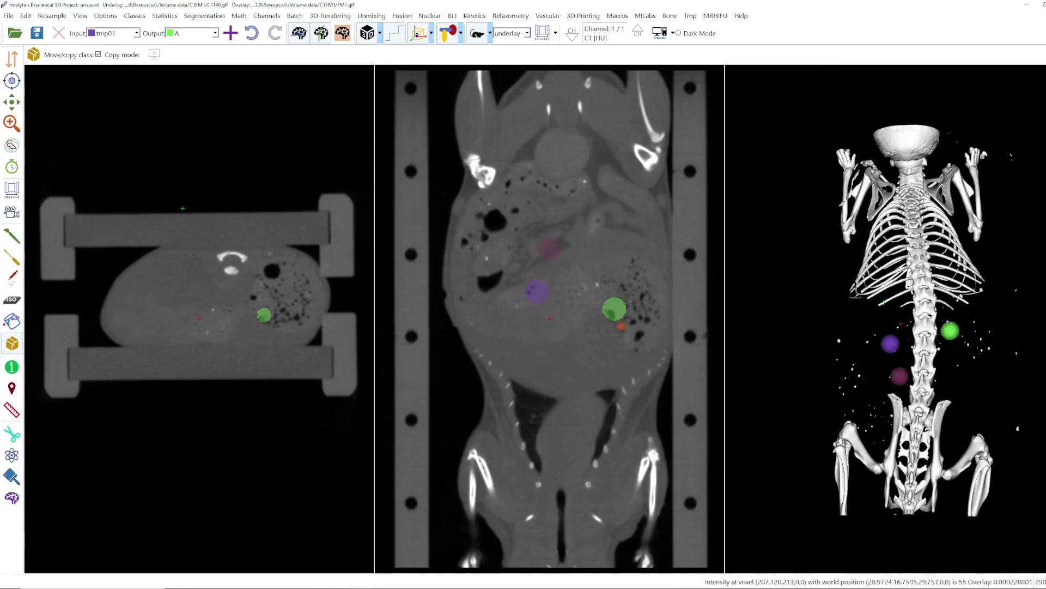
pyautogui.moveTo(616, 317); pyautogui.dragTo(586, 346)
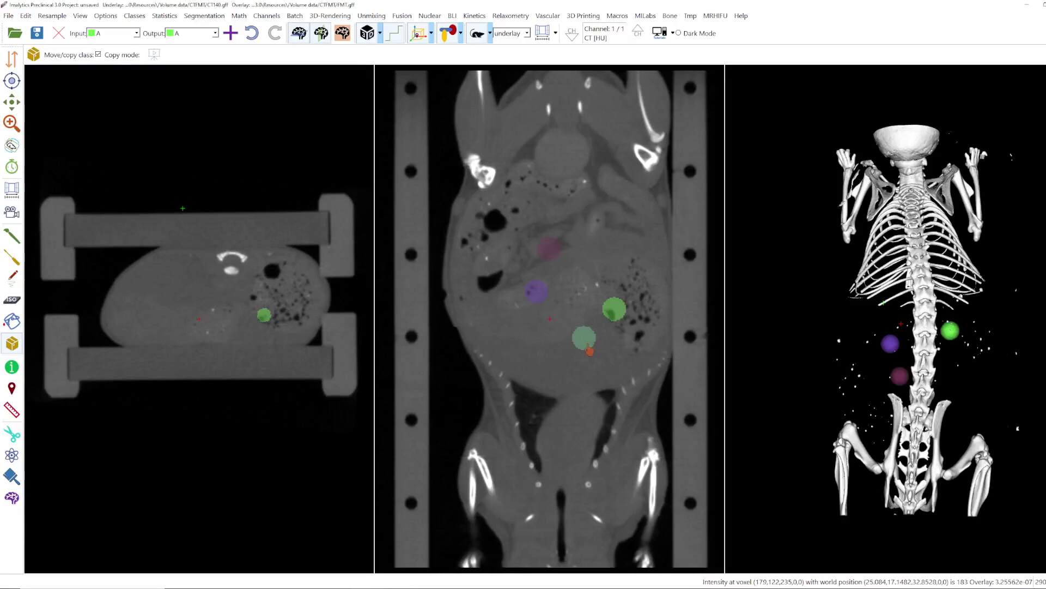
pyautogui.click(113, 34)
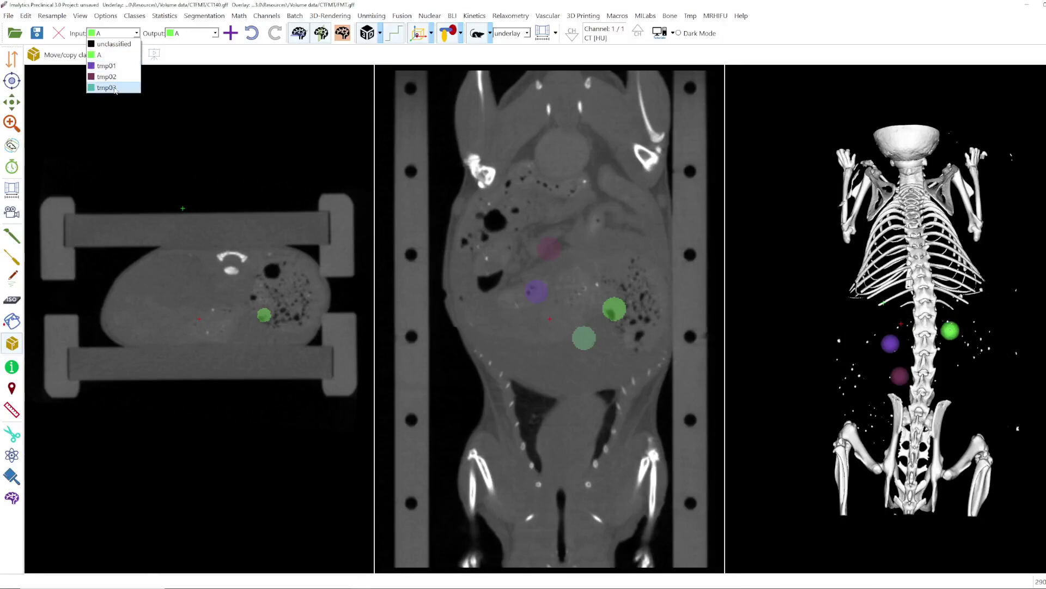
pyautogui.click(201, 61)
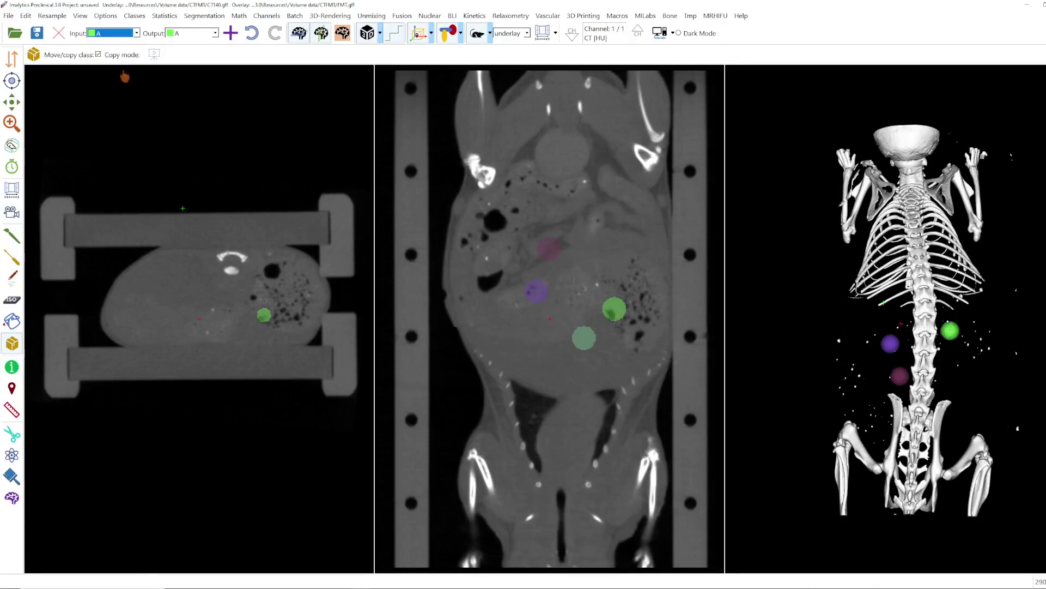
# Disable copy mode and move the four coloured spheres around the coronal view, finishing with the purple one in the 3D view
pyautogui.click(98, 55)
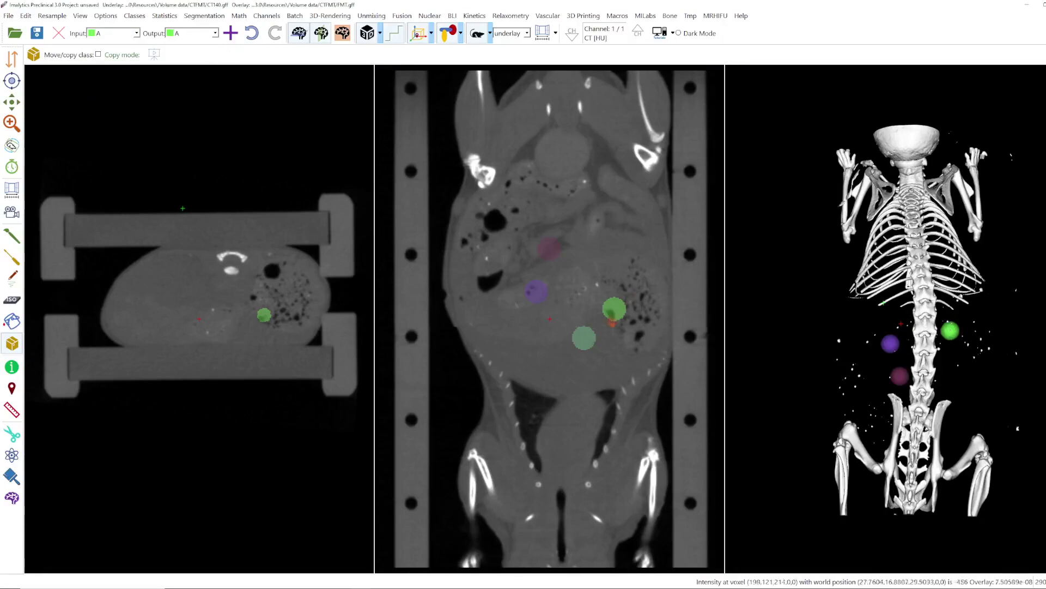
pyautogui.moveTo(624, 272); pyautogui.dragTo(625, 272)
pyautogui.moveTo(590, 339); pyautogui.dragTo(597, 368)
pyautogui.moveTo(539, 300); pyautogui.dragTo(524, 324)
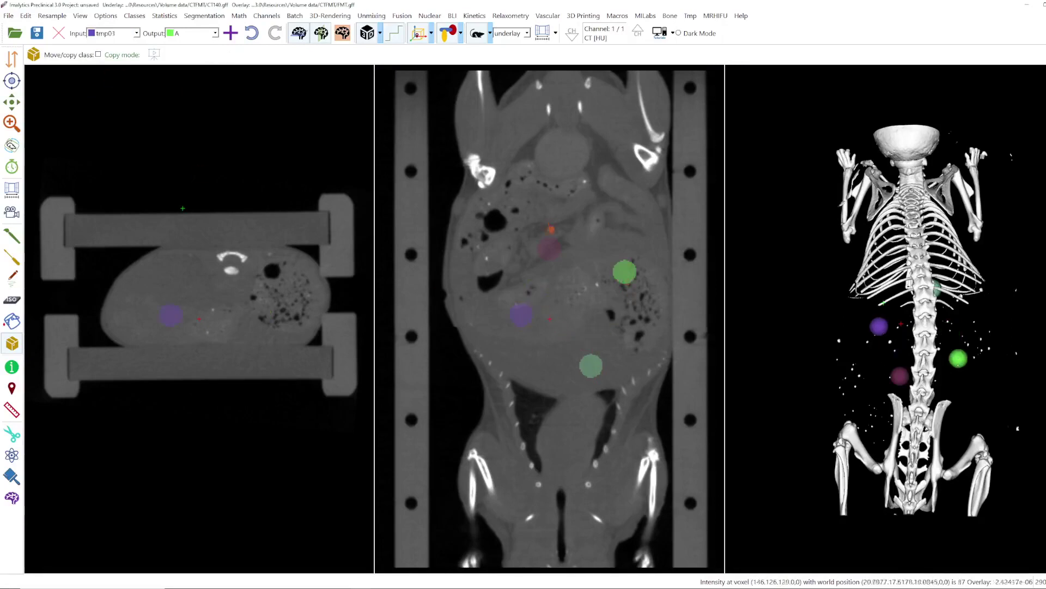
pyautogui.moveTo(562, 172); pyautogui.dragTo(562, 163)
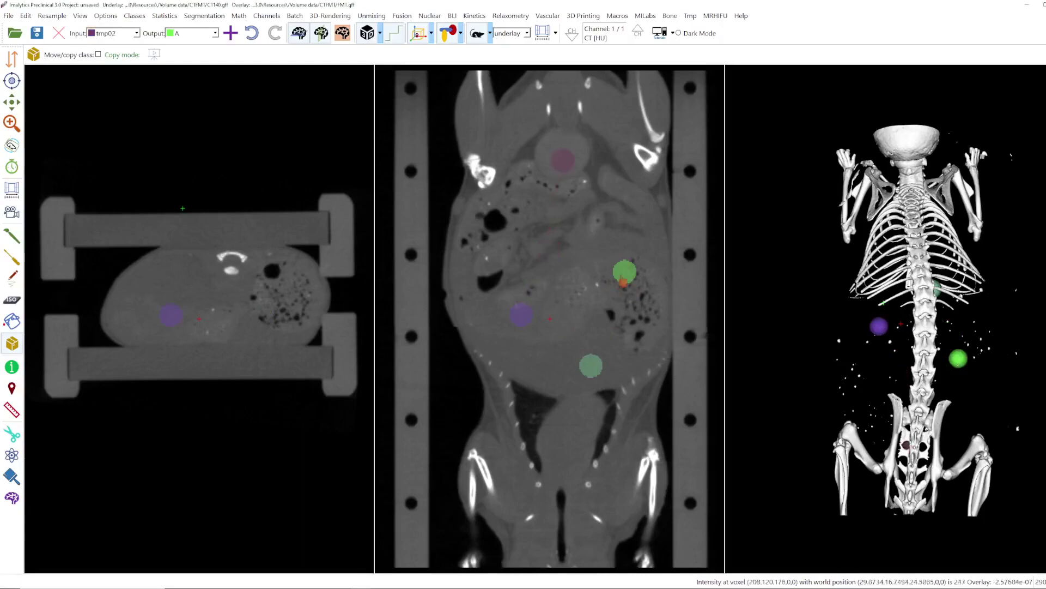
pyautogui.moveTo(625, 272); pyautogui.dragTo(637, 313)
pyautogui.moveTo(591, 365); pyautogui.dragTo(576, 418)
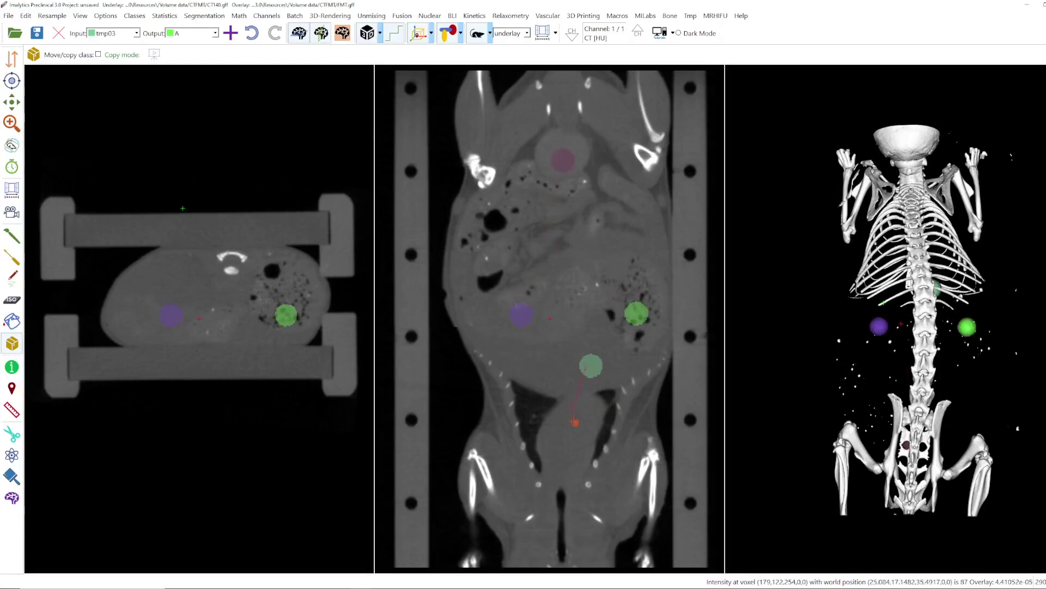
pyautogui.moveTo(526, 319); pyautogui.dragTo(516, 297)
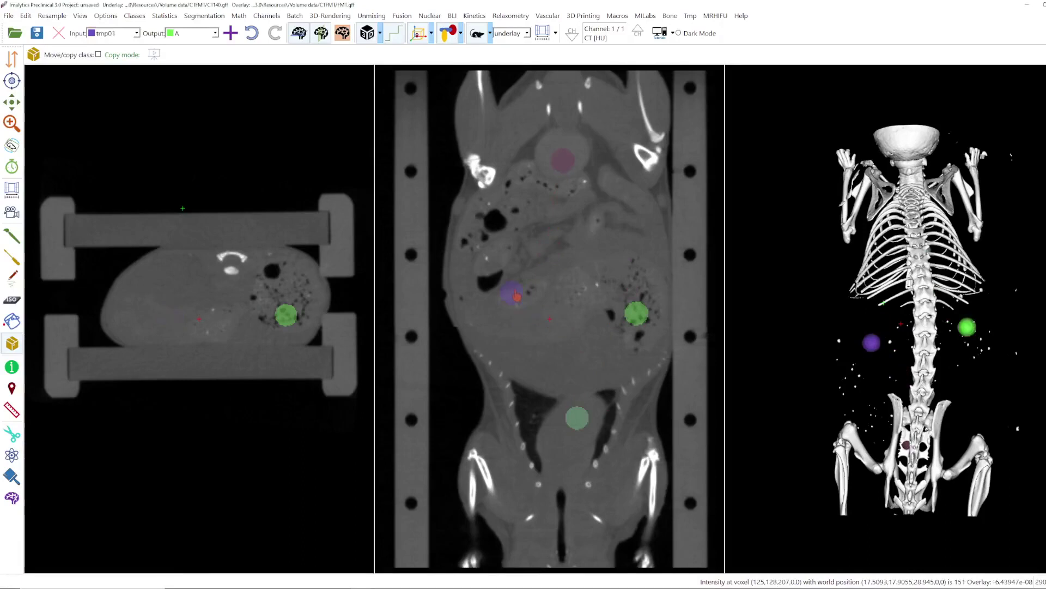
pyautogui.moveTo(875, 345); pyautogui.dragTo(885, 319)
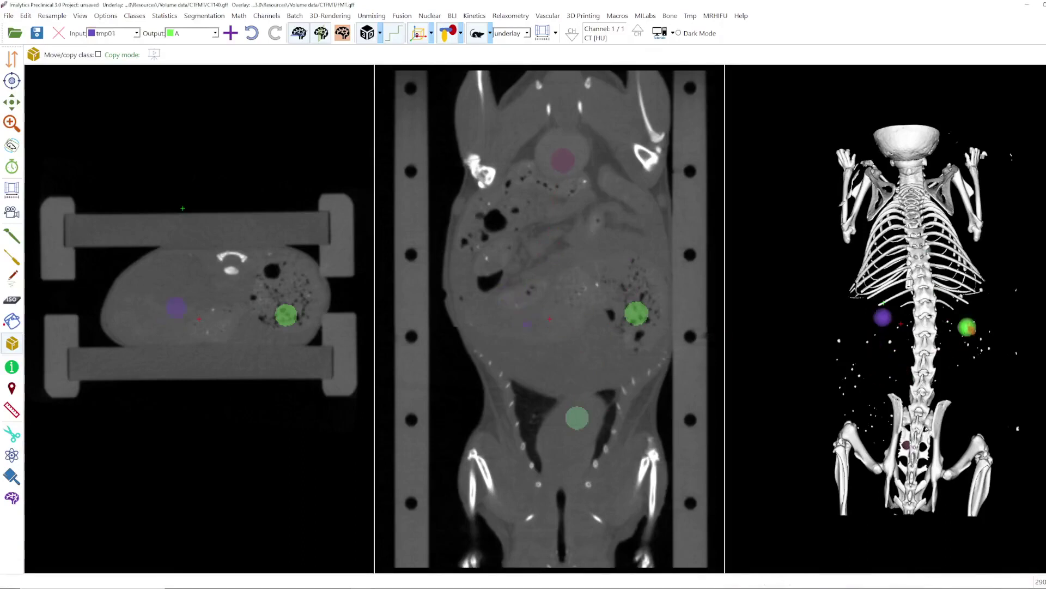
# Duplicate the green and purple spheres in the 3D view using copy mode, and switch copy mode off
pyautogui.moveTo(970, 326)
pyautogui.mouseDown()
pyautogui.moveTo(963, 349)
pyautogui.moveTo(958, 318)
pyautogui.mouseUp()
pyautogui.click(98, 54)
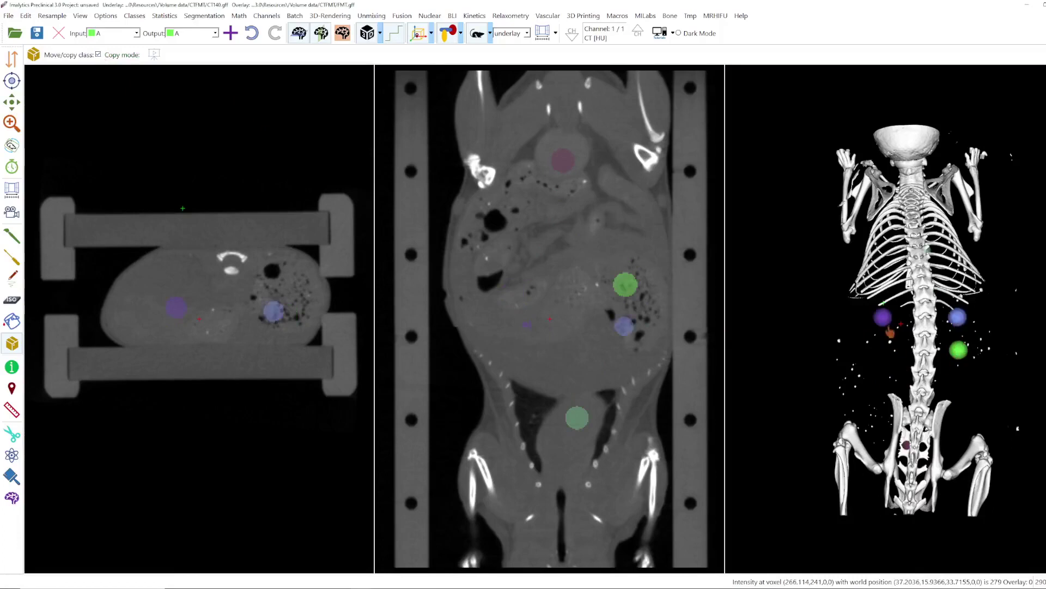
pyautogui.moveTo(886, 323); pyautogui.dragTo(881, 358)
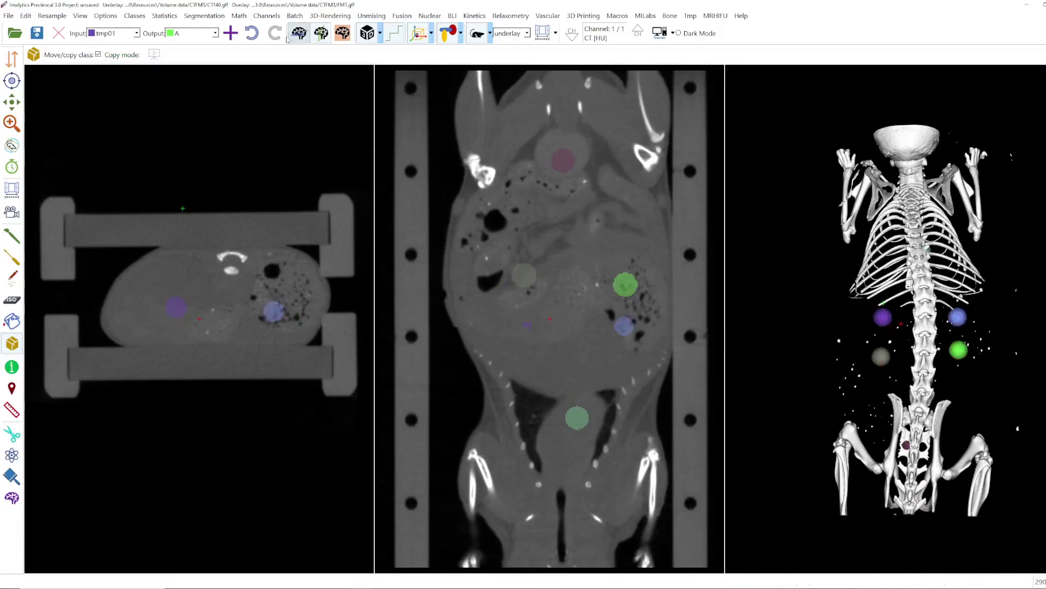
pyautogui.click(99, 55)
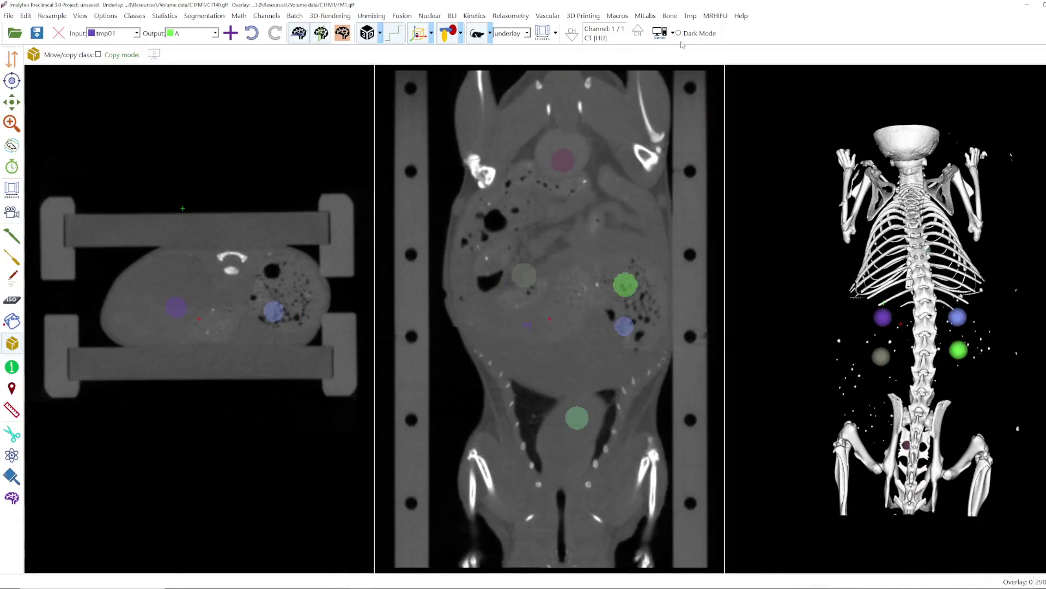
# Load the optical Spectral unmixing example dataset, discarding the current project settings
pyautogui.click(661, 36)
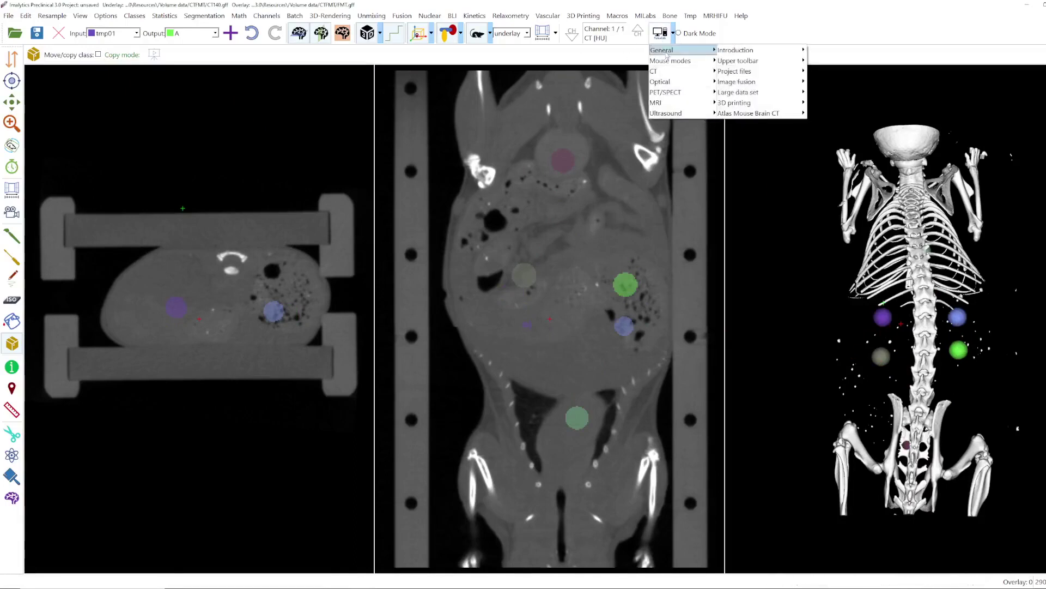
pyautogui.moveTo(681, 82)
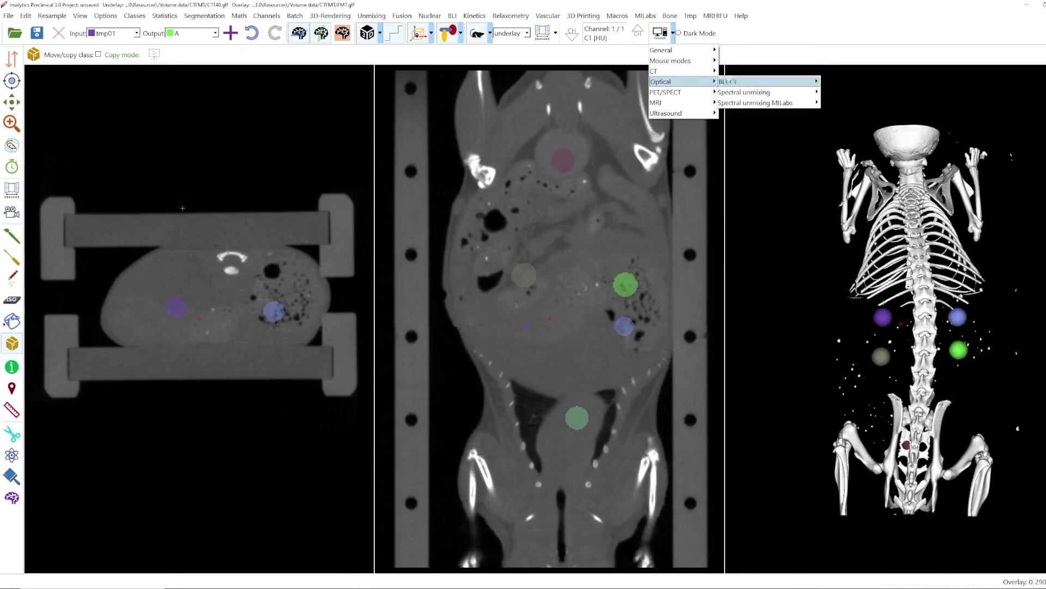
pyautogui.moveTo(785, 92)
pyautogui.click(836, 104)
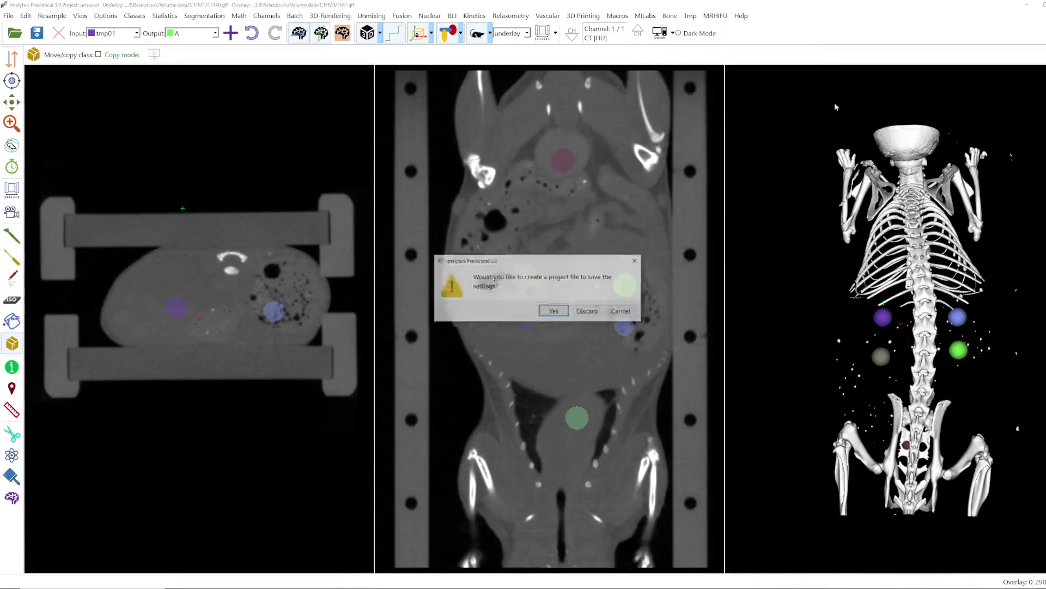
pyautogui.click(597, 316)
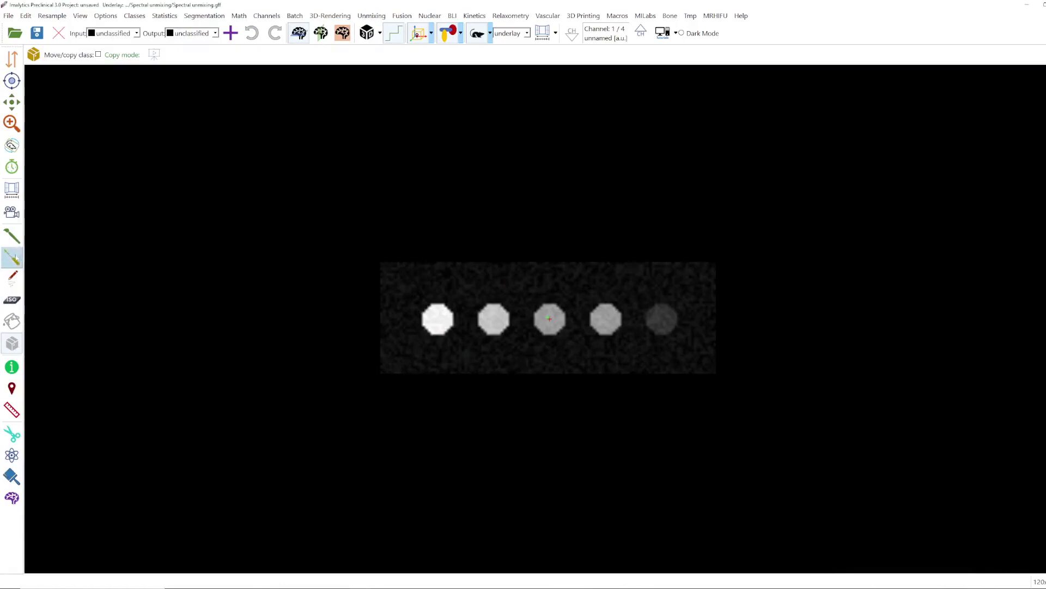
# Create class A and place a spherical region 6 mm in diameter in the brightest disc
pyautogui.click(13, 257)
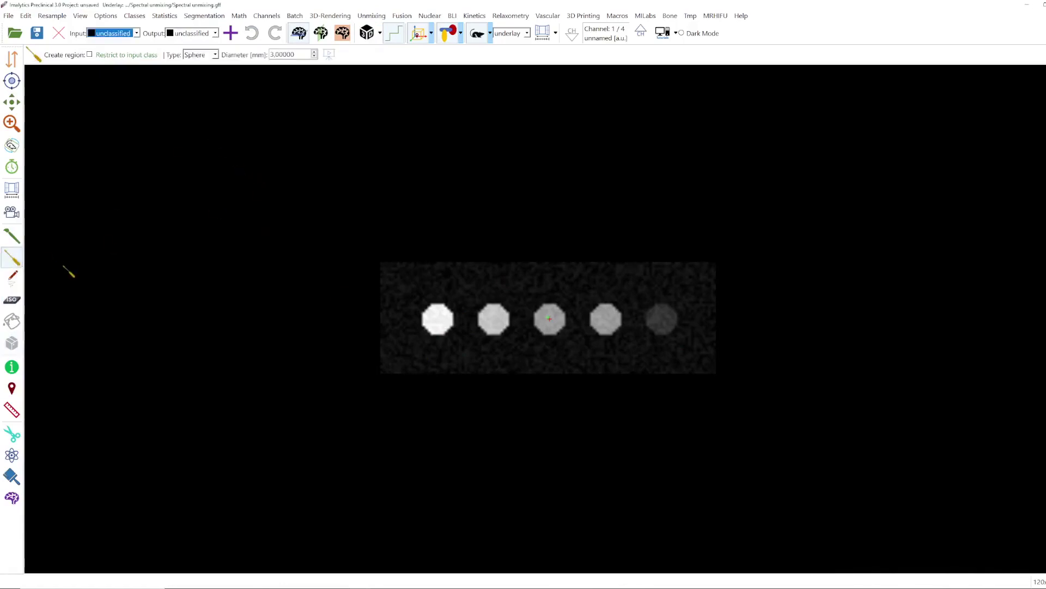
pyautogui.click(314, 52)
pyautogui.click(315, 52)
pyautogui.click(314, 52)
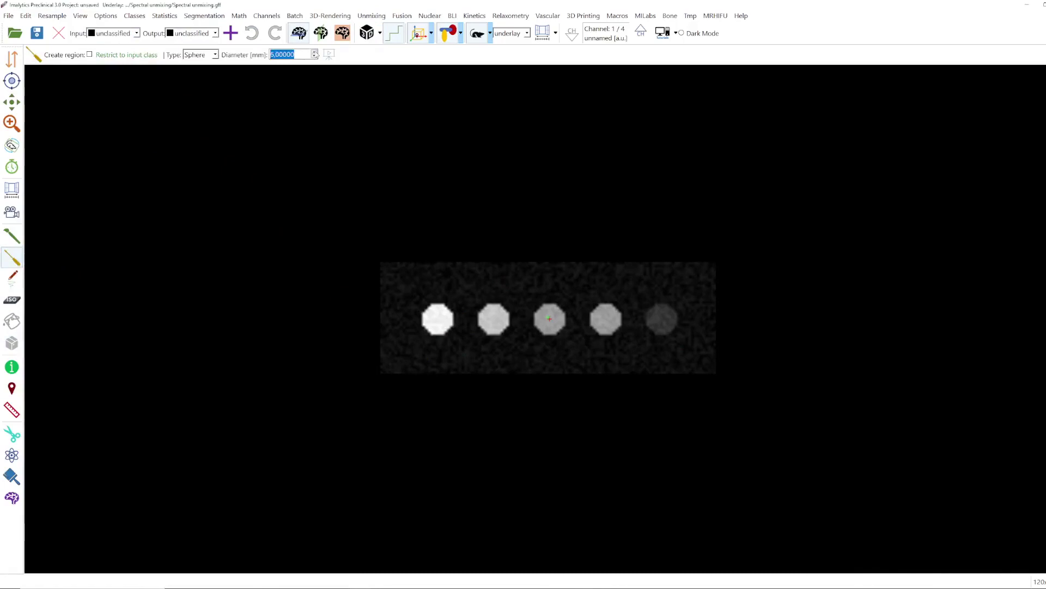
pyautogui.rightClick(442, 326)
pyautogui.click(448, 327)
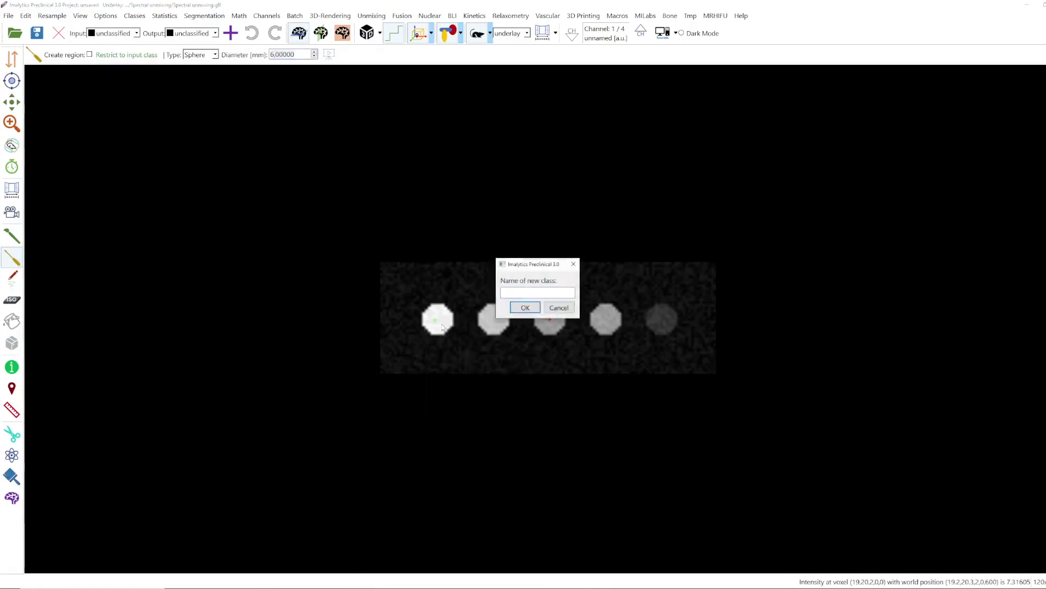
pyautogui.press('Return')
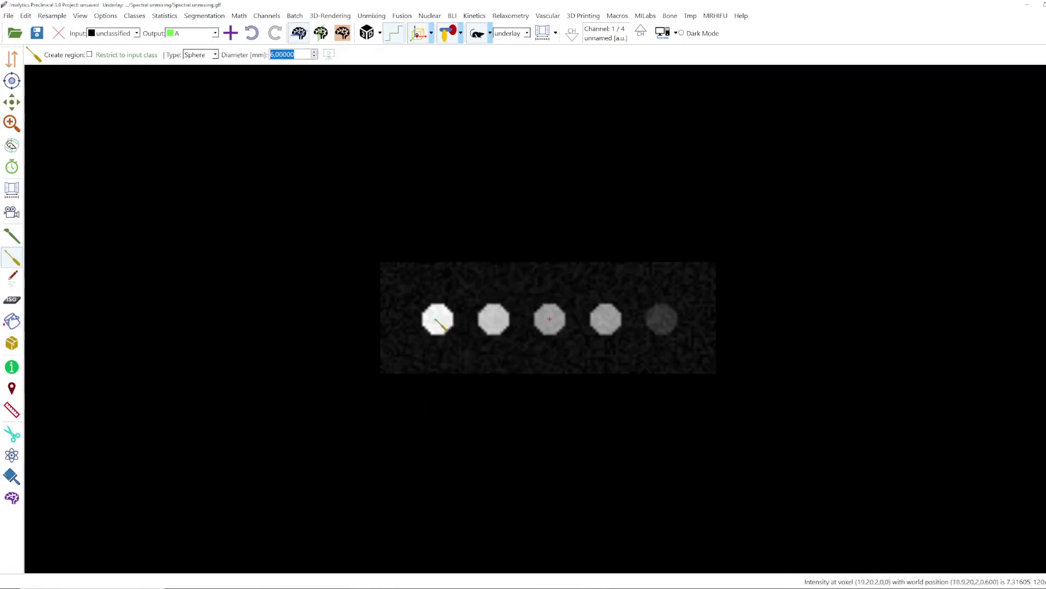
pyautogui.click(437, 319)
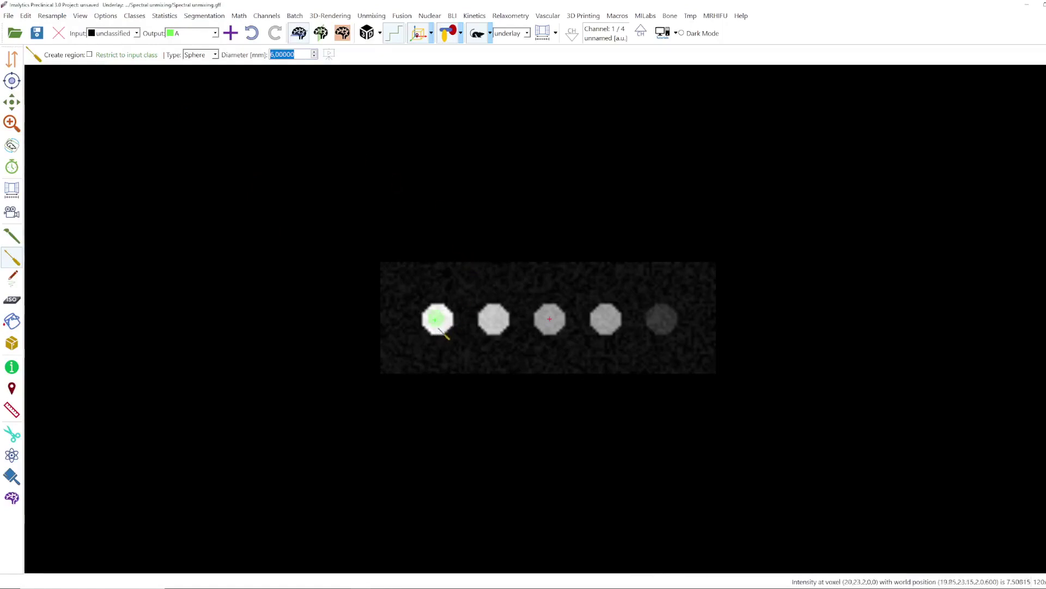
# Copy the class A region into each of the other four discs using the Move/copy class tool in copy mode
pyautogui.click(12, 344)
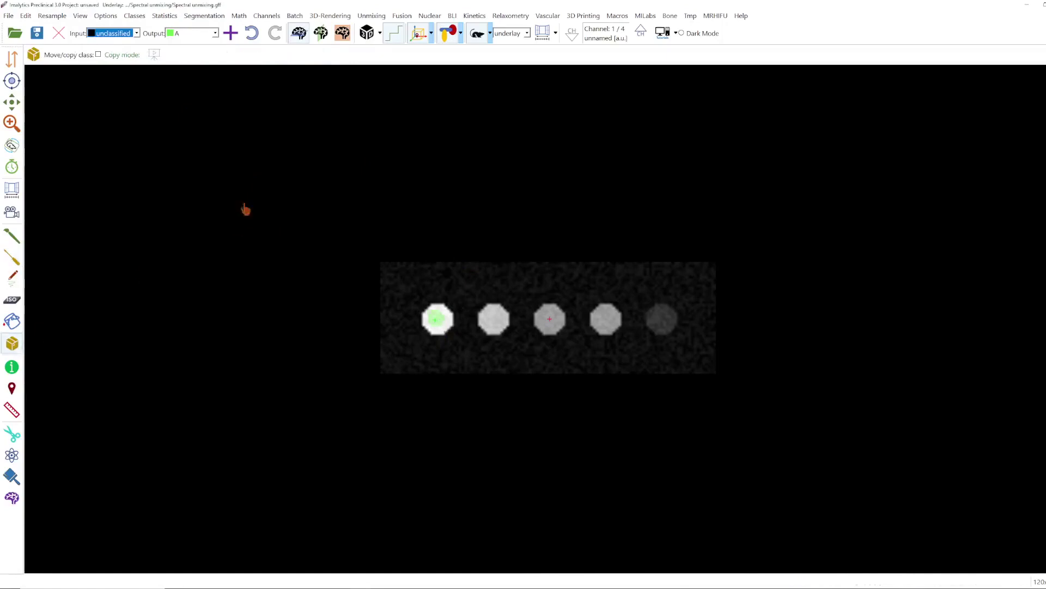
pyautogui.click(98, 55)
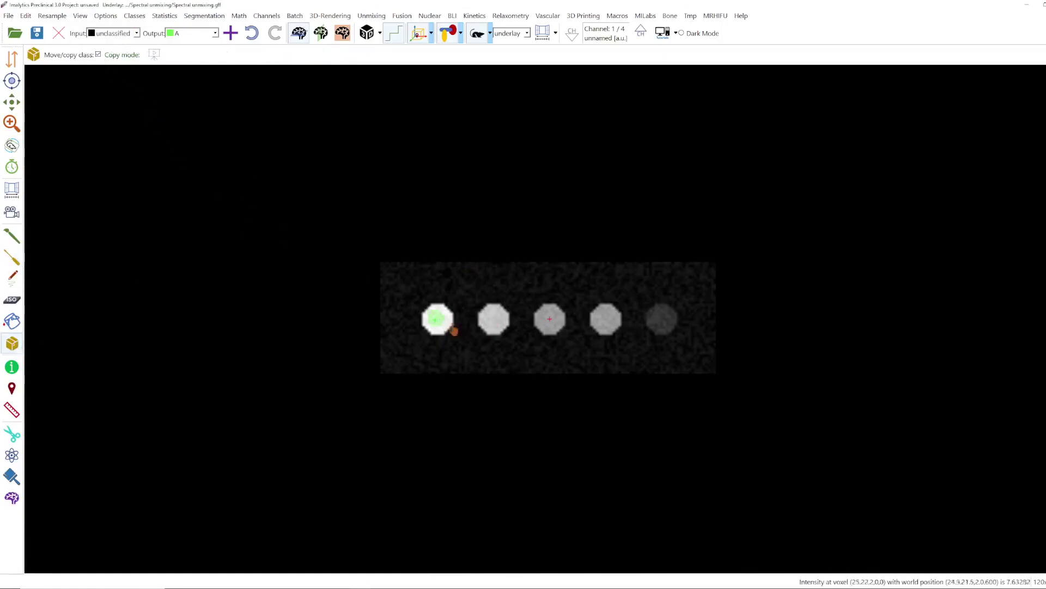
pyautogui.click(441, 323)
pyautogui.moveTo(440, 324); pyautogui.dragTo(663, 325)
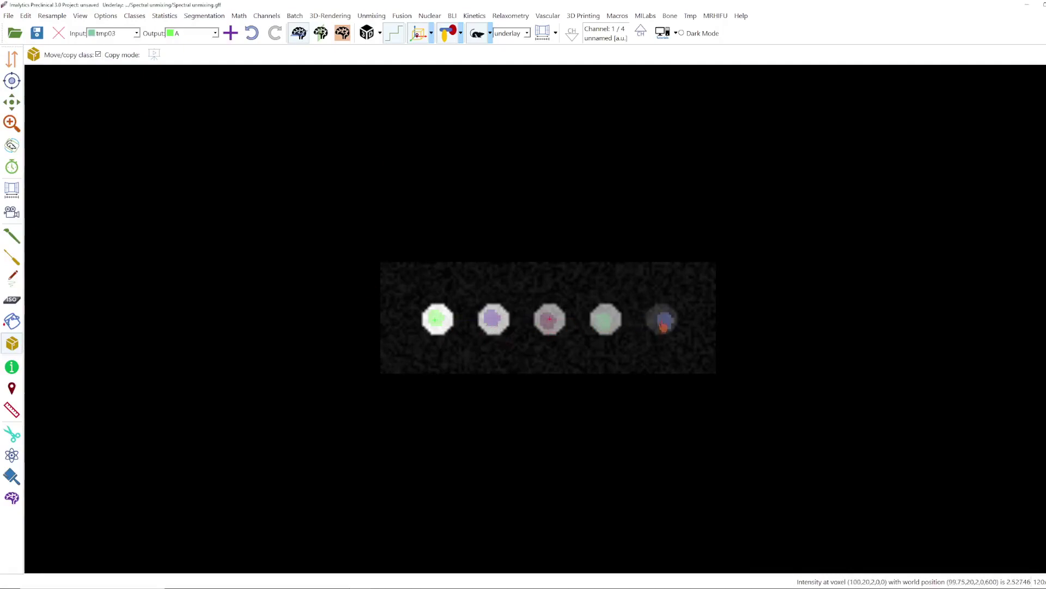